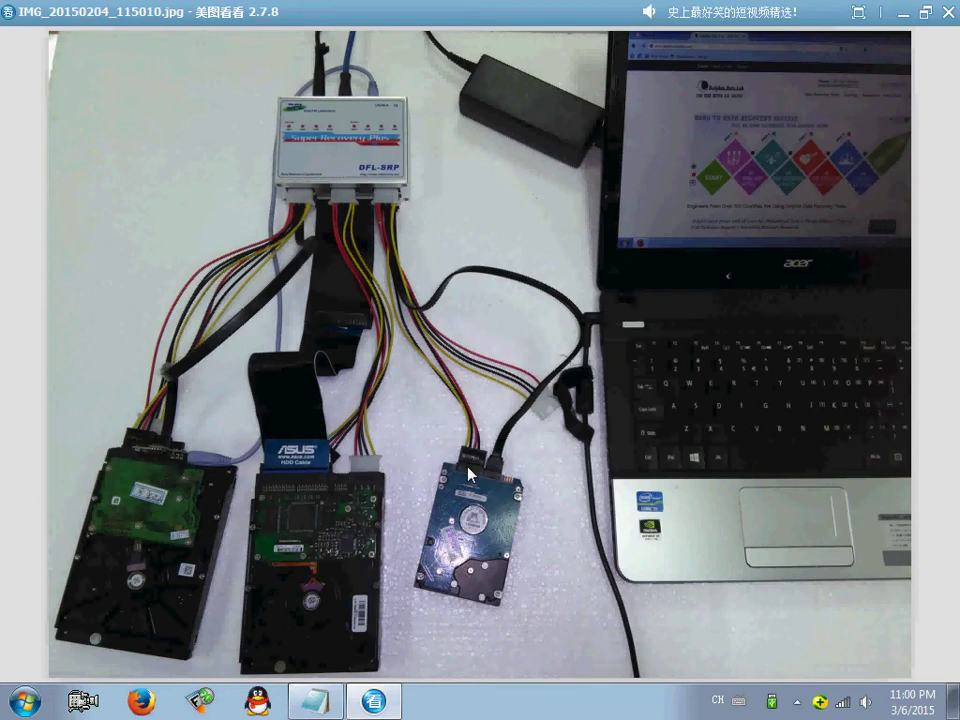
- Launch DFL-WD from the My WD desktop icon and pick USB as the connection channel
left_click(903, 13)
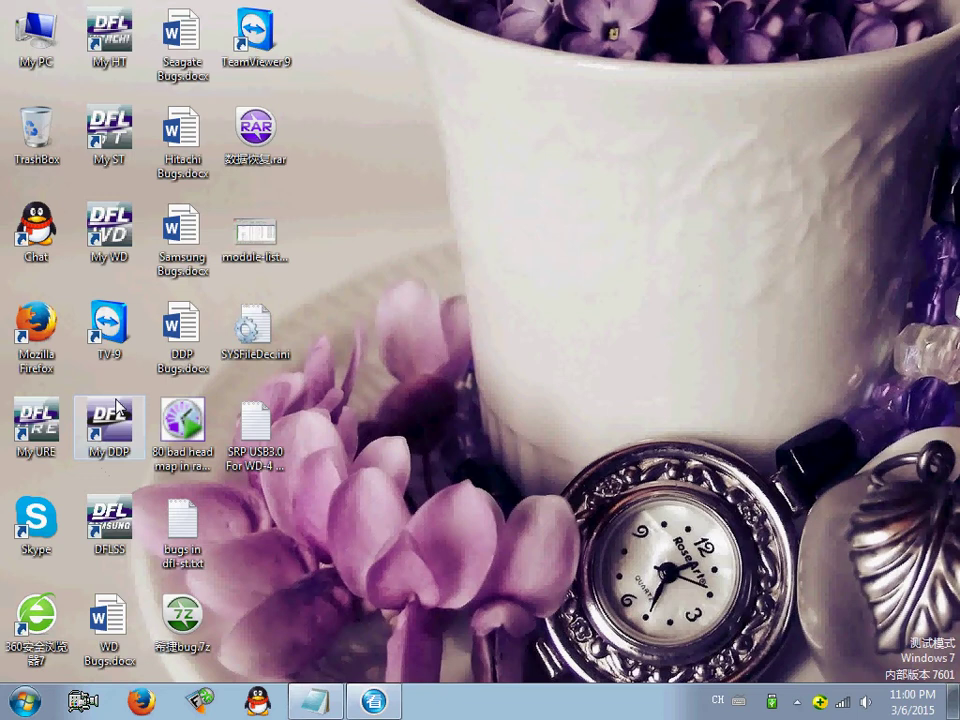
double_click(112, 232)
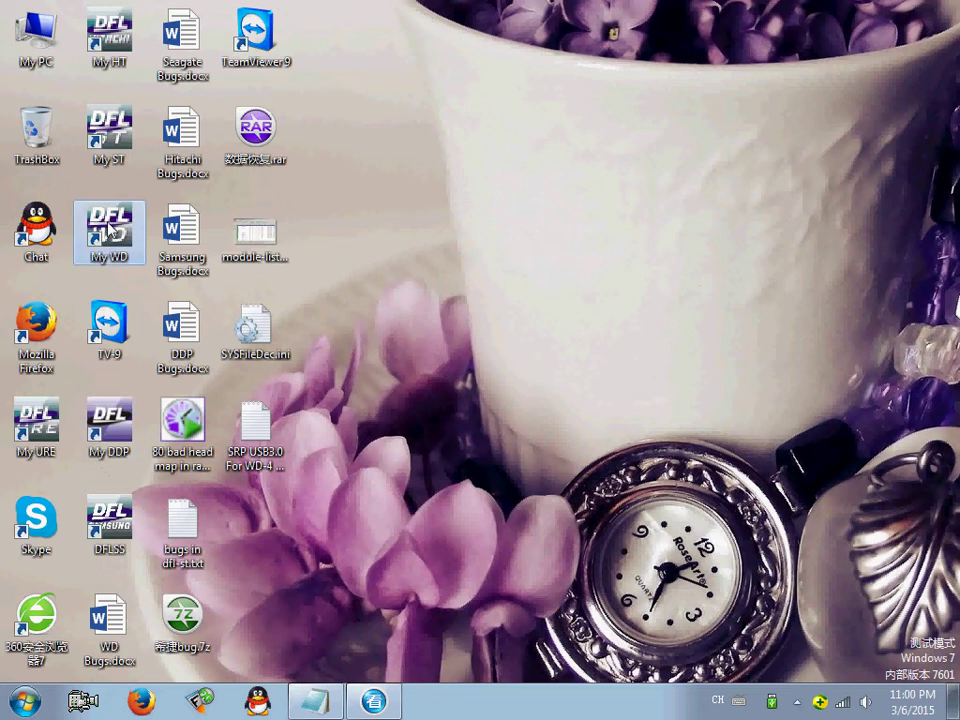
left_click(546, 347)
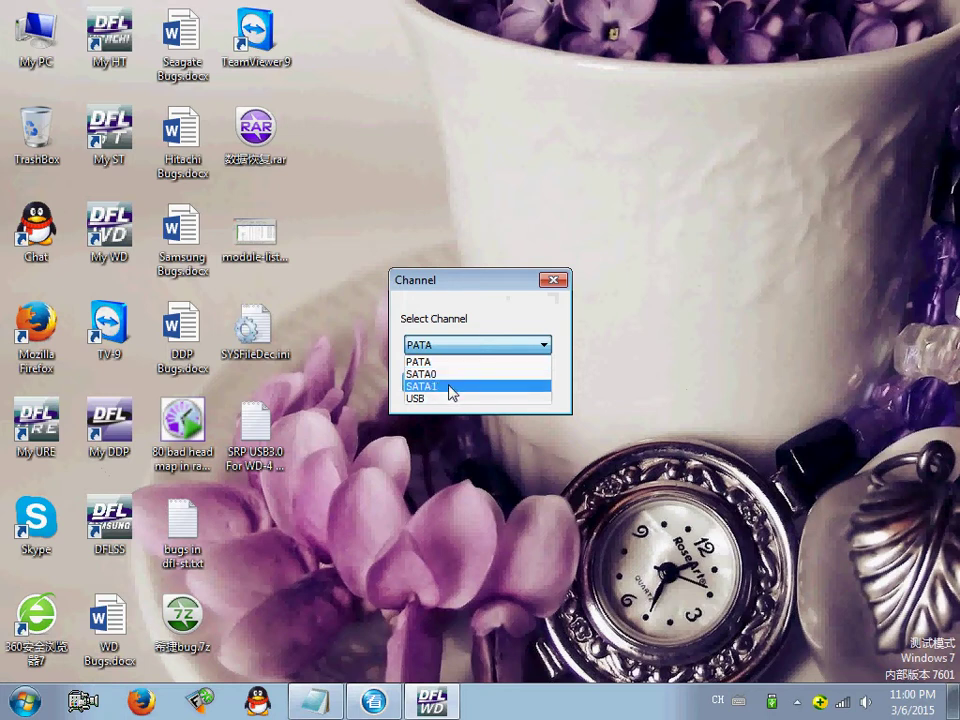
left_click(480, 345)
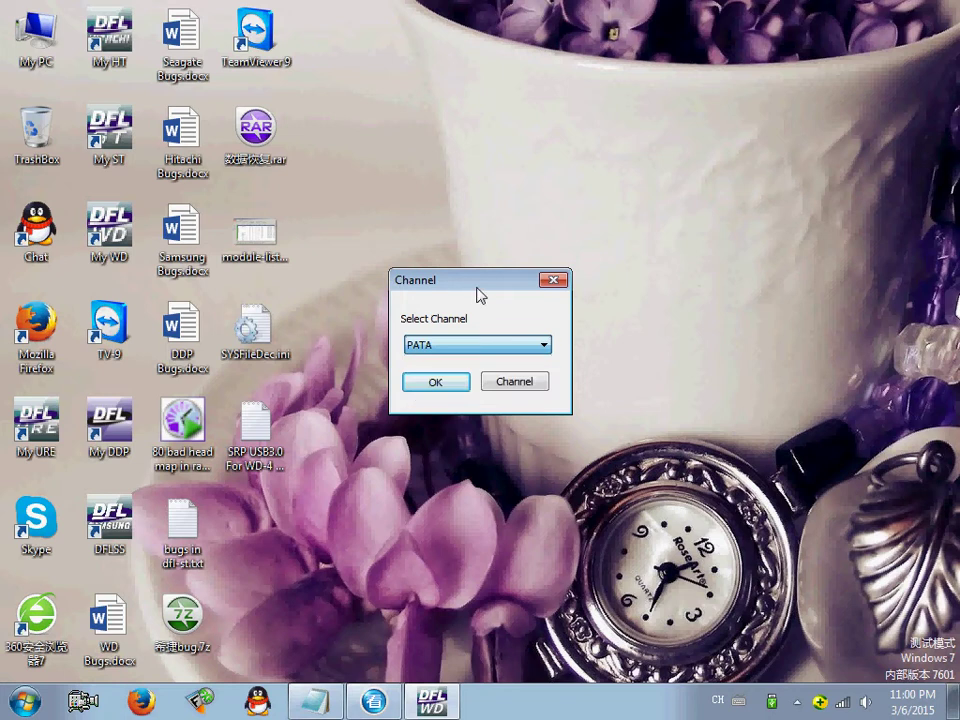
left_click(544, 345)
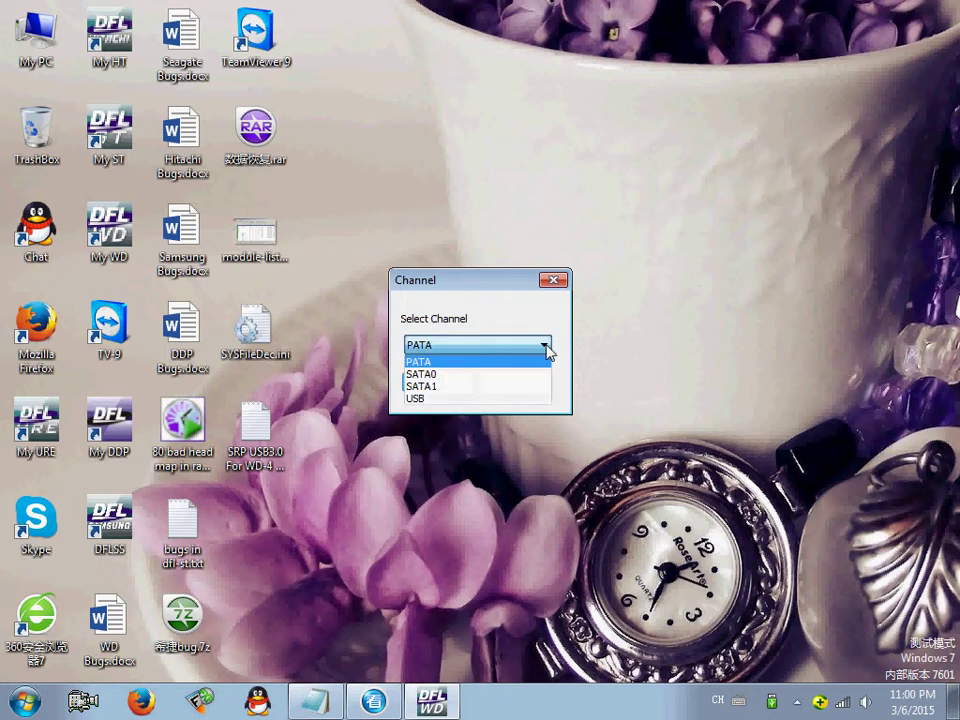
left_click(433, 399)
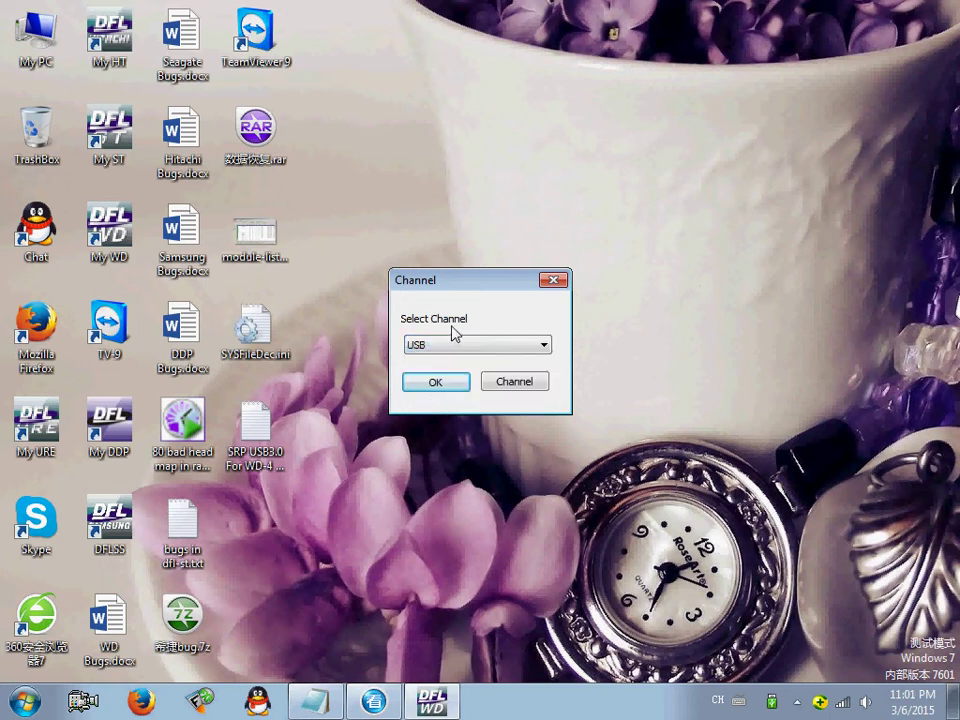
- Confirm the USB channel, start the drive connection, and choose the WDC Marvell USB family
left_click(436, 383)
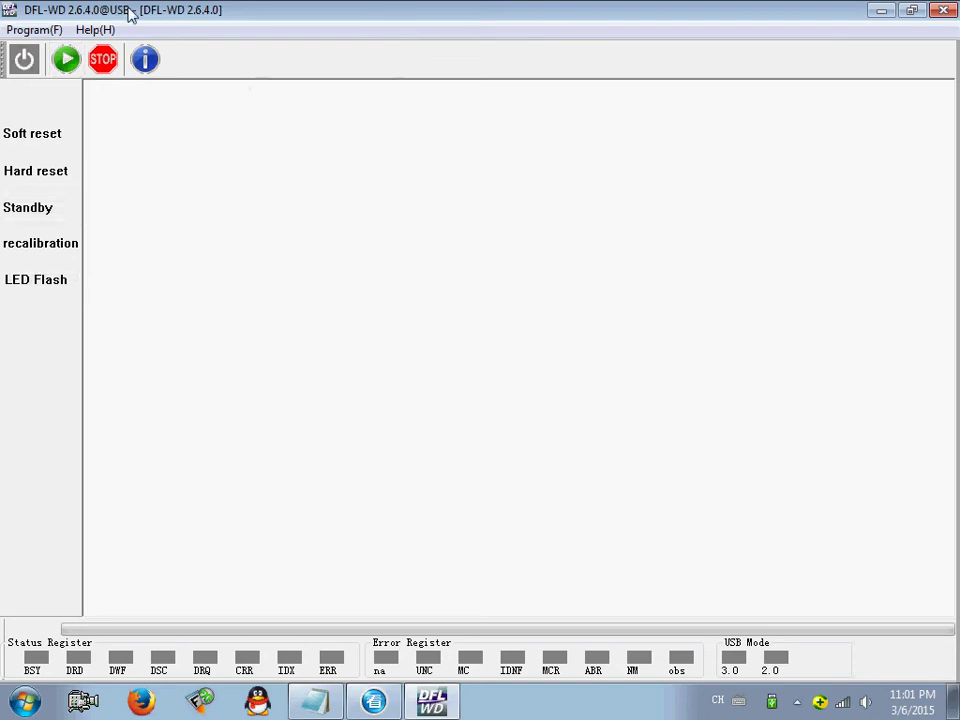
left_click(66, 60)
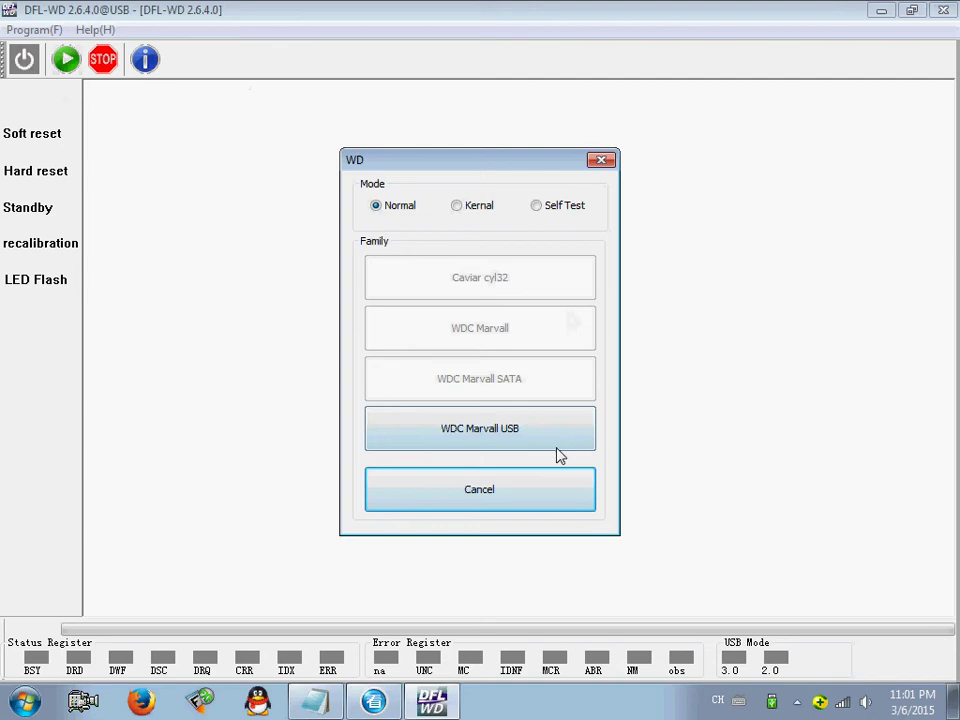
left_click(497, 440)
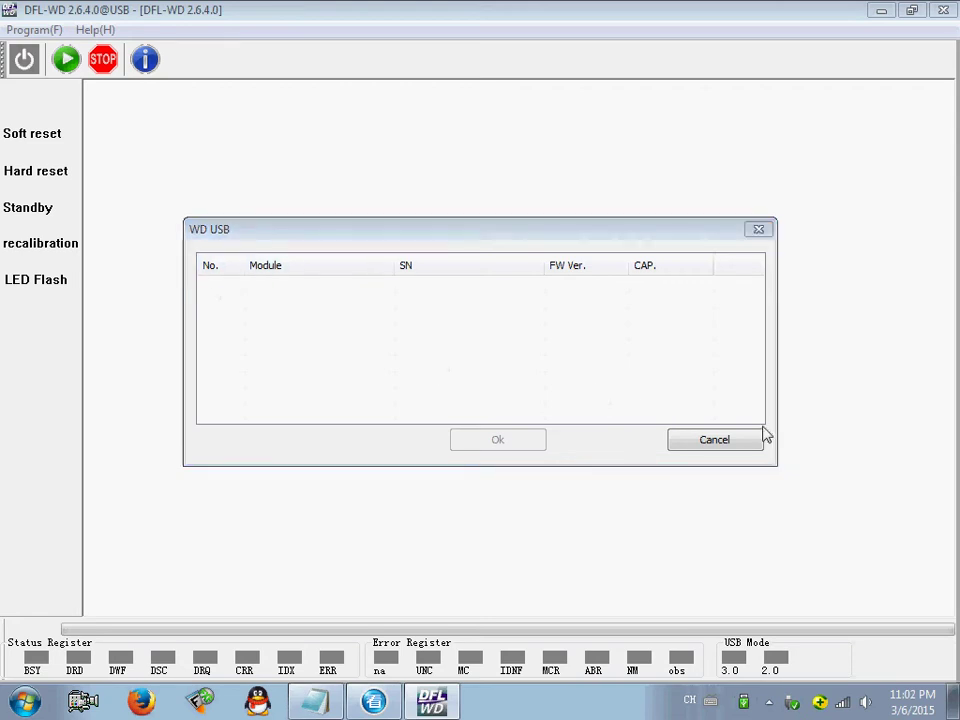
- Retry the connection after the Invalid Handle error and select the WDC WD10JMVW-11AJGS0 drive
left_click(700, 443)
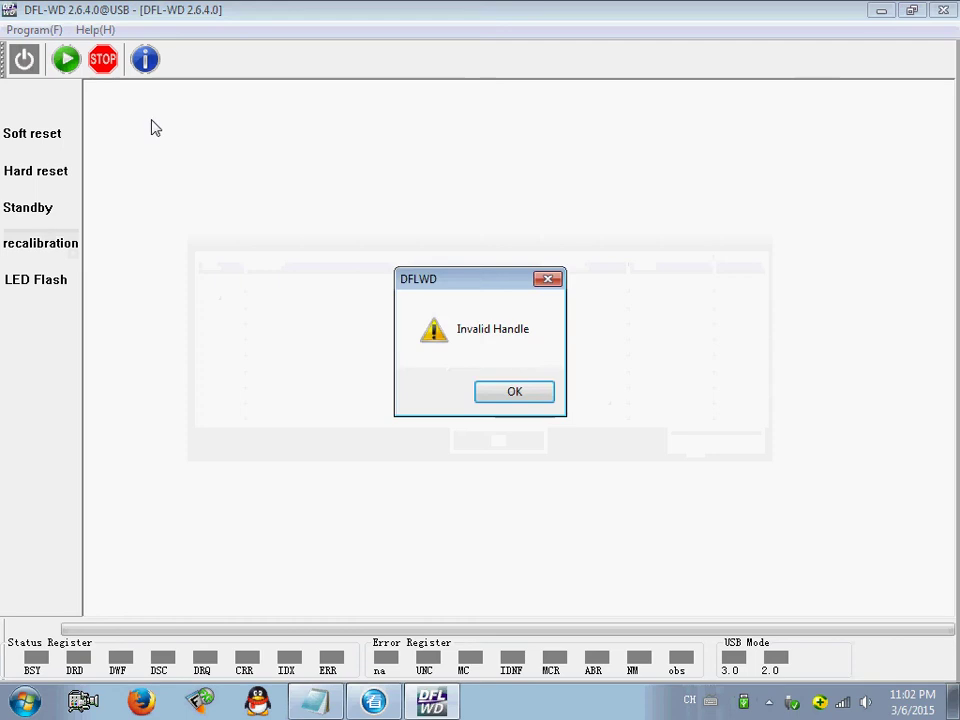
left_click(514, 391)
left_click(66, 59)
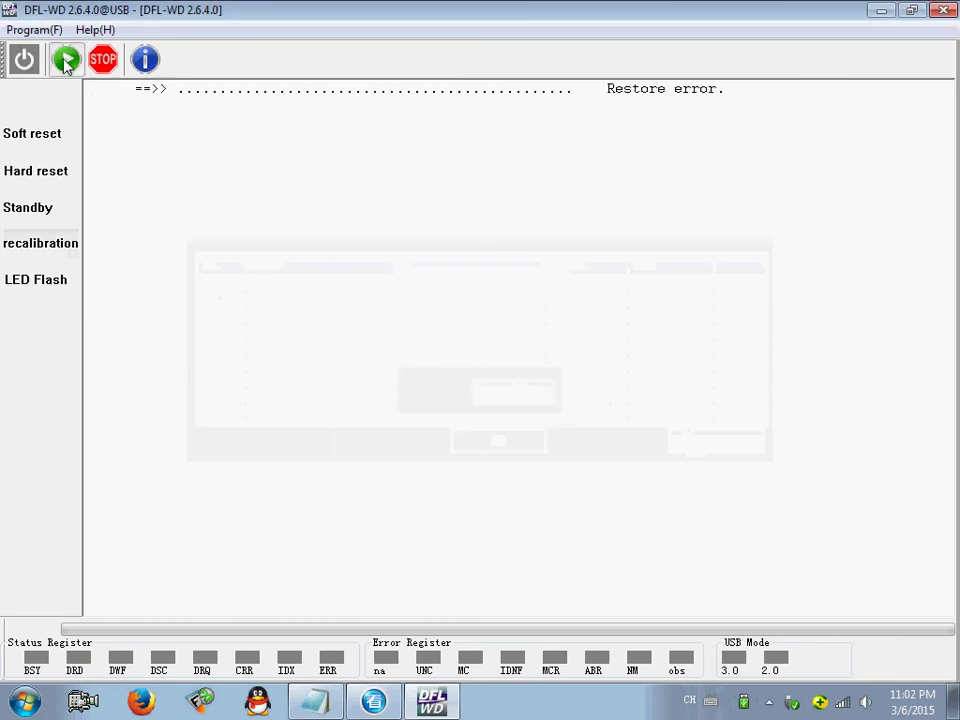
left_click(489, 445)
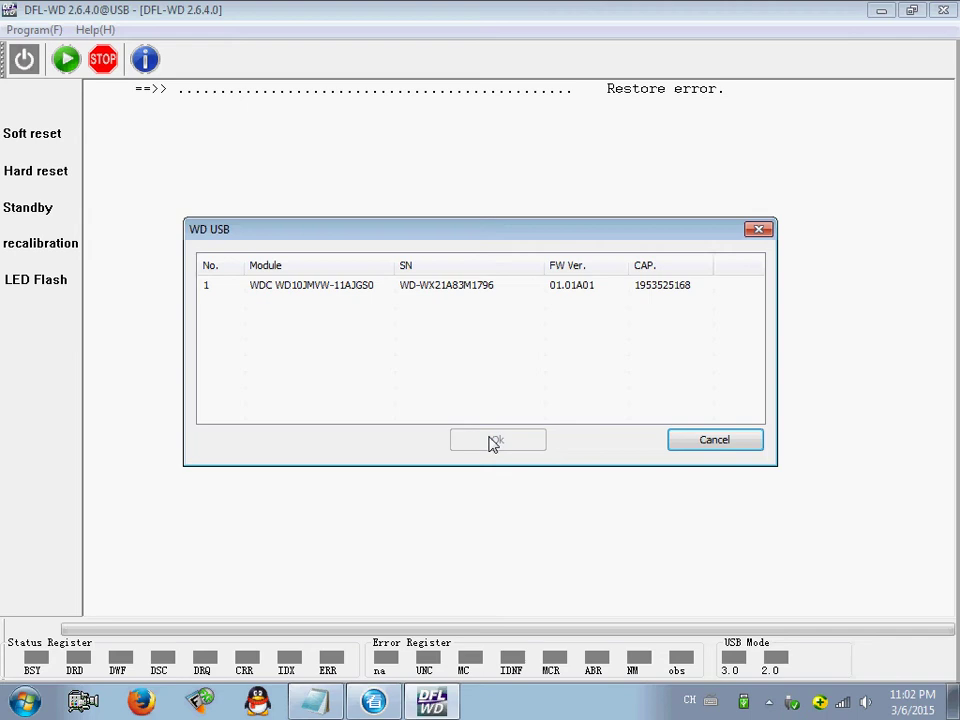
left_click(365, 286)
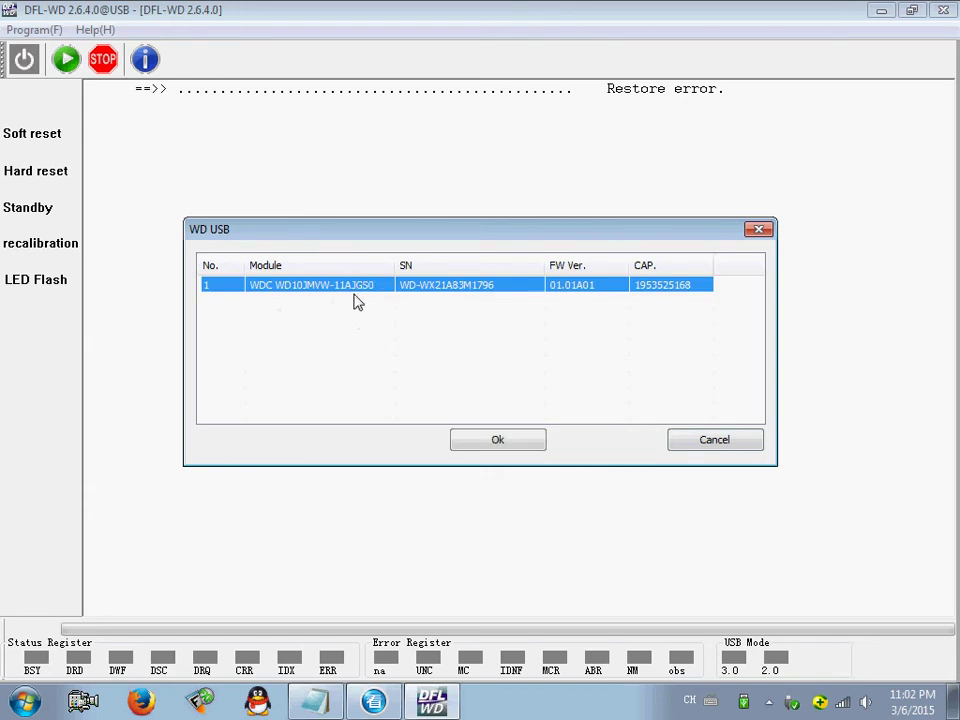
left_click(513, 446)
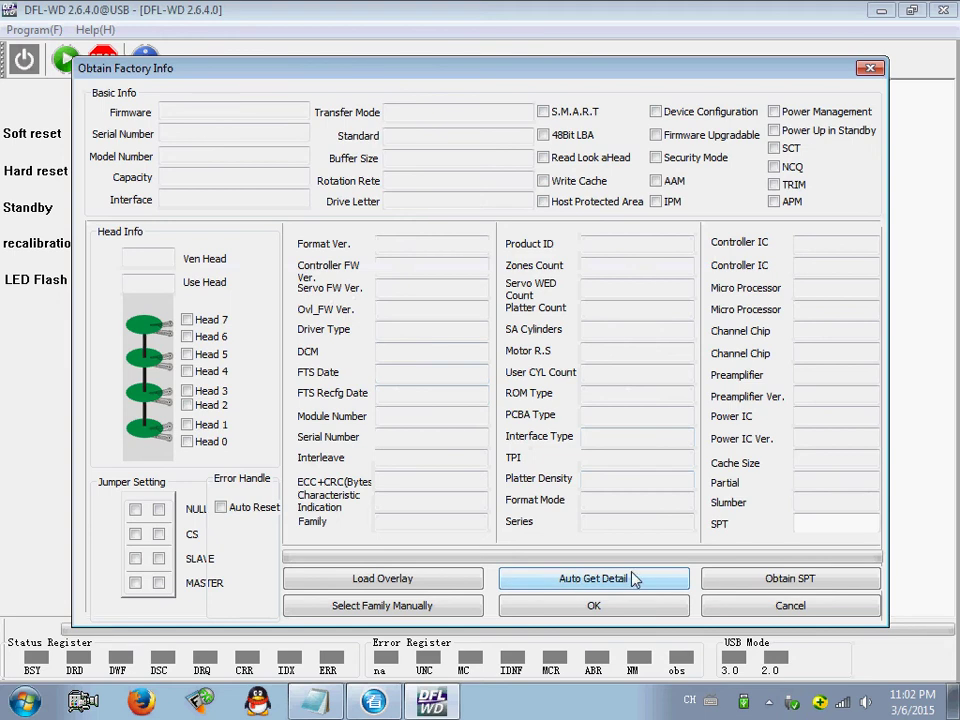
- Load the drive's factory details automatically and accept the firmware directory options
left_click(594, 580)
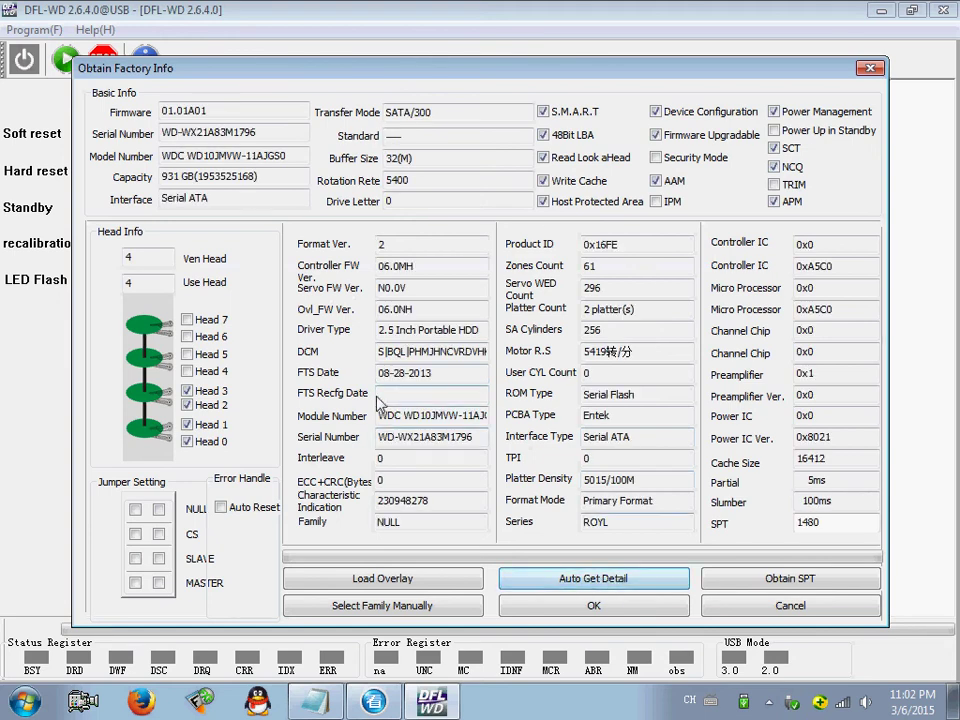
left_click(612, 607)
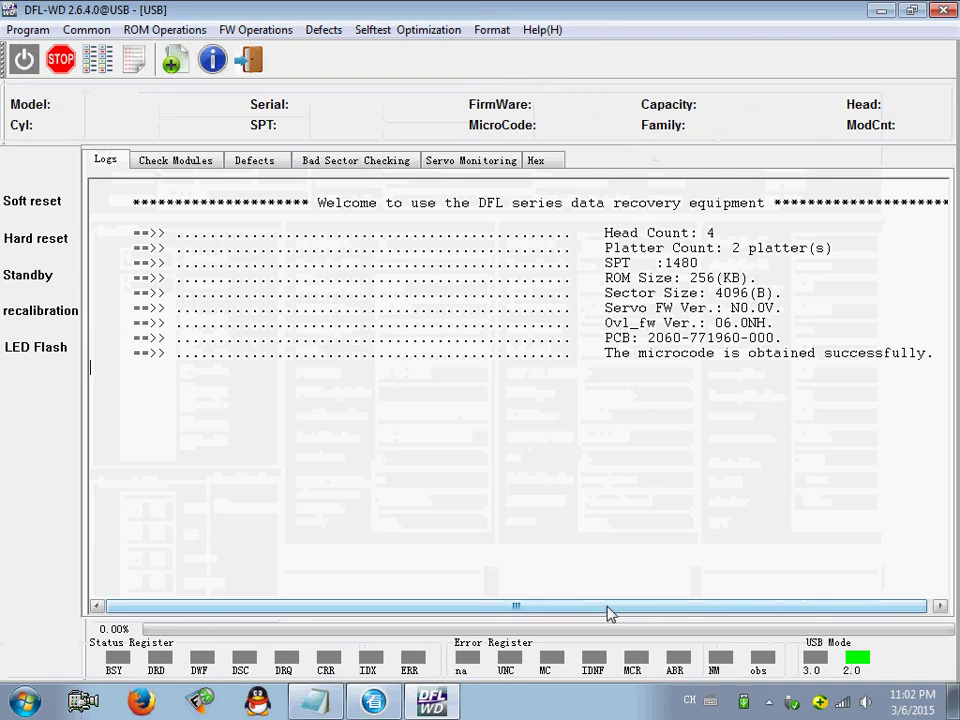
left_click(553, 538)
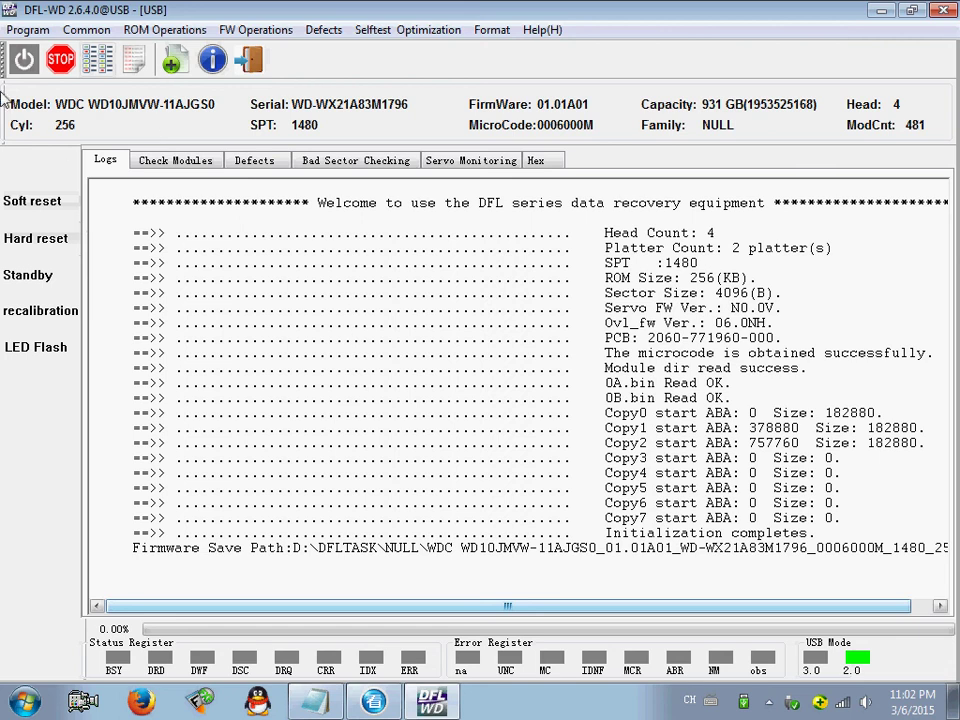
- Test-read the firmware modules by ID from Check Modules, then go to Bad Sector Checking
left_click(150, 160)
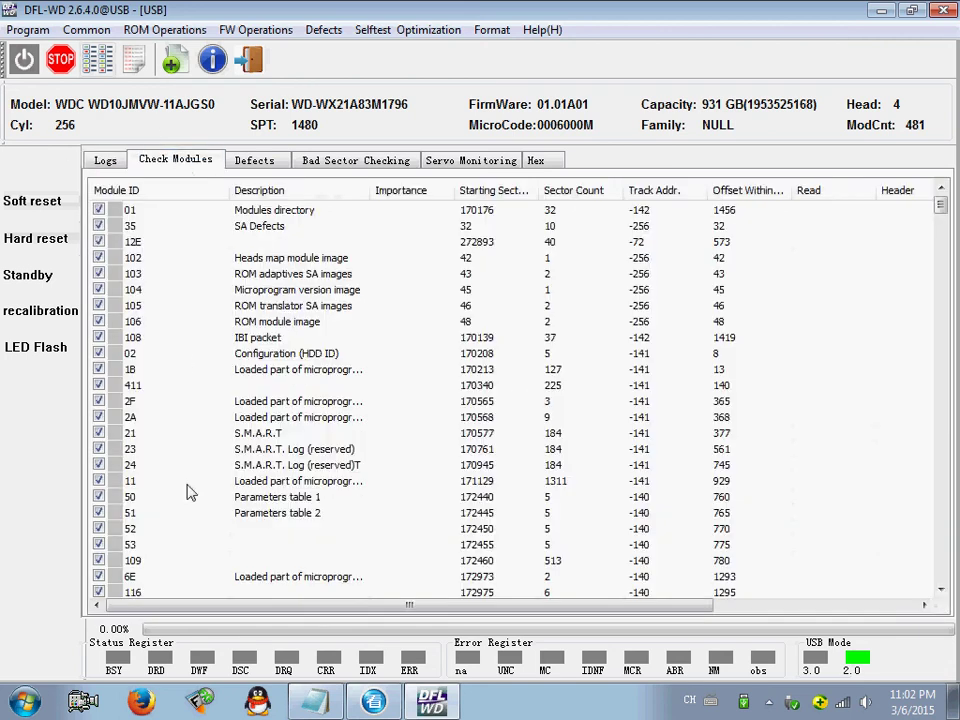
scroll(230, 475, "down", 5)
scroll(246, 460, "up", 5)
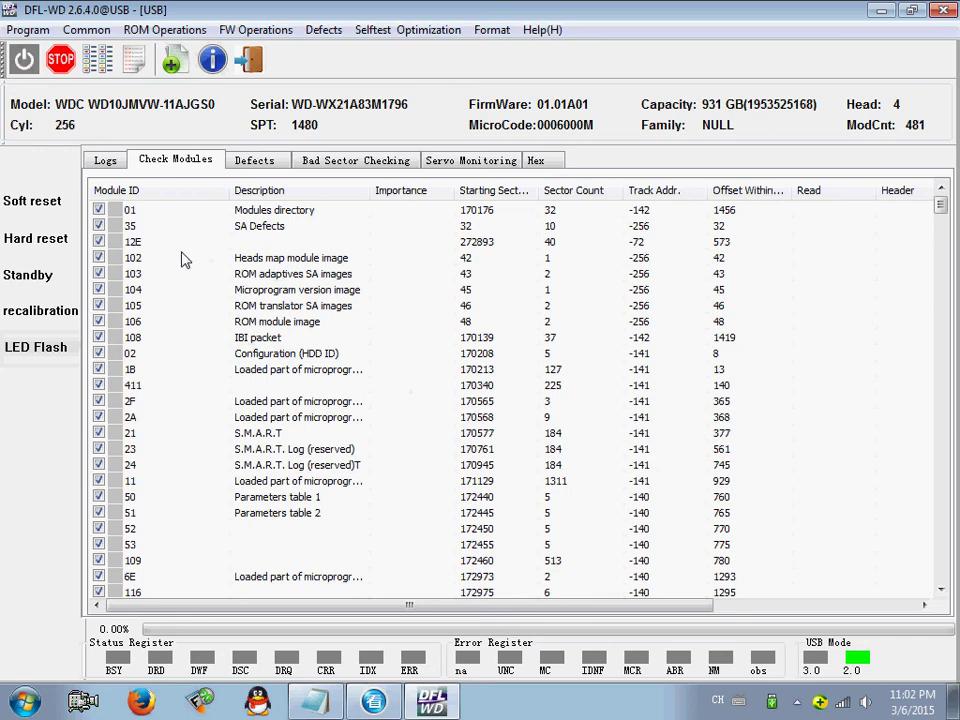
right_click(157, 212)
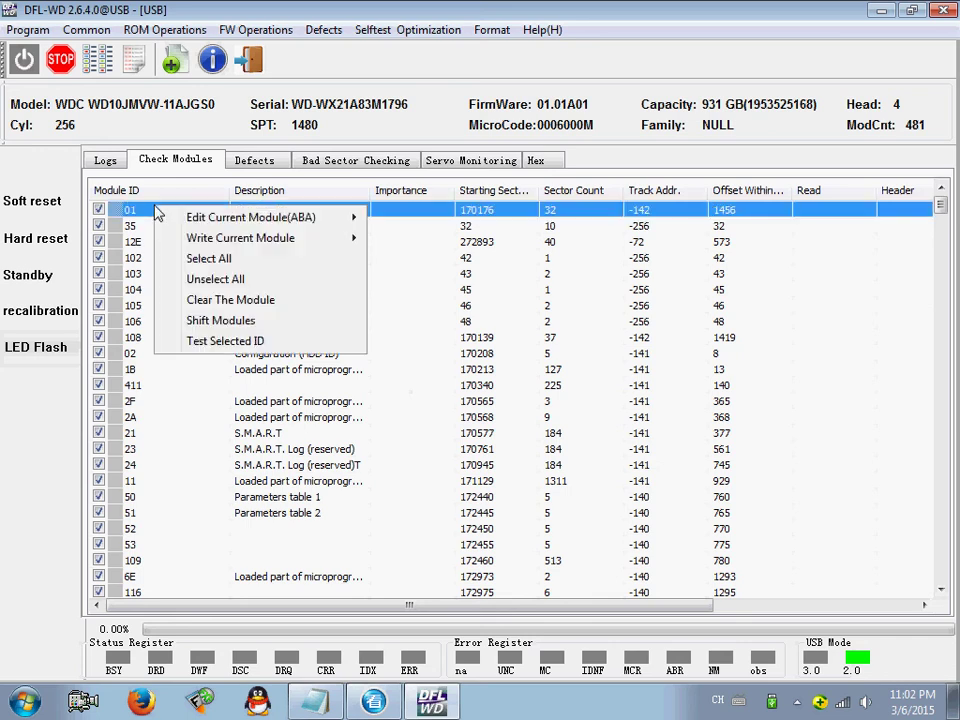
left_click(199, 342)
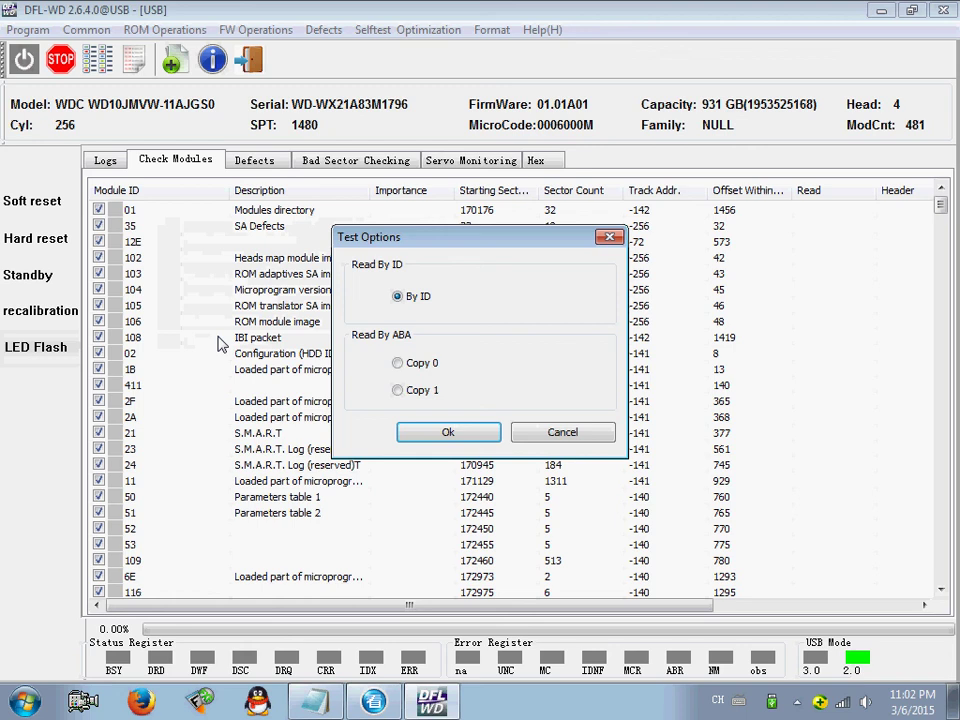
left_click(441, 433)
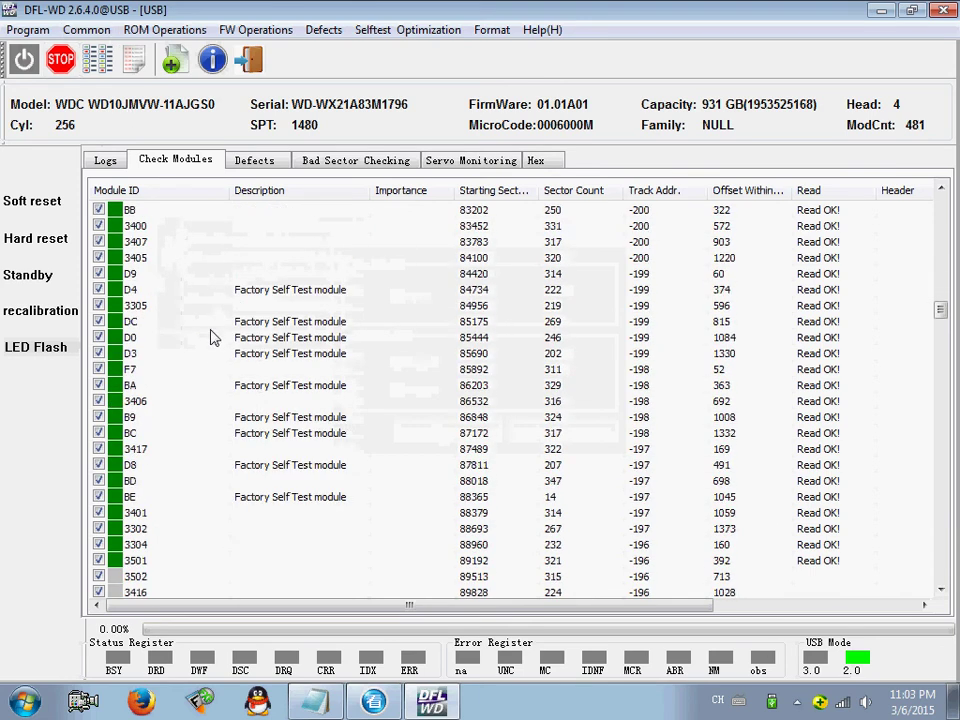
left_click(98, 61)
- Start a bad-sector scan with the default settings
right_click(281, 248)
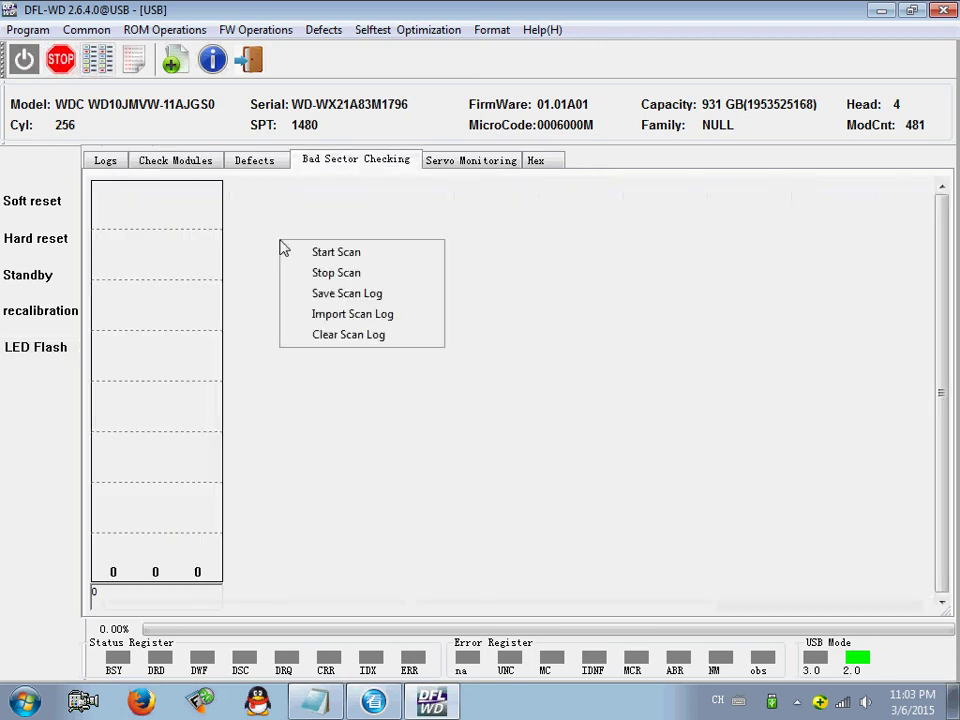
left_click(350, 254)
left_click(468, 428)
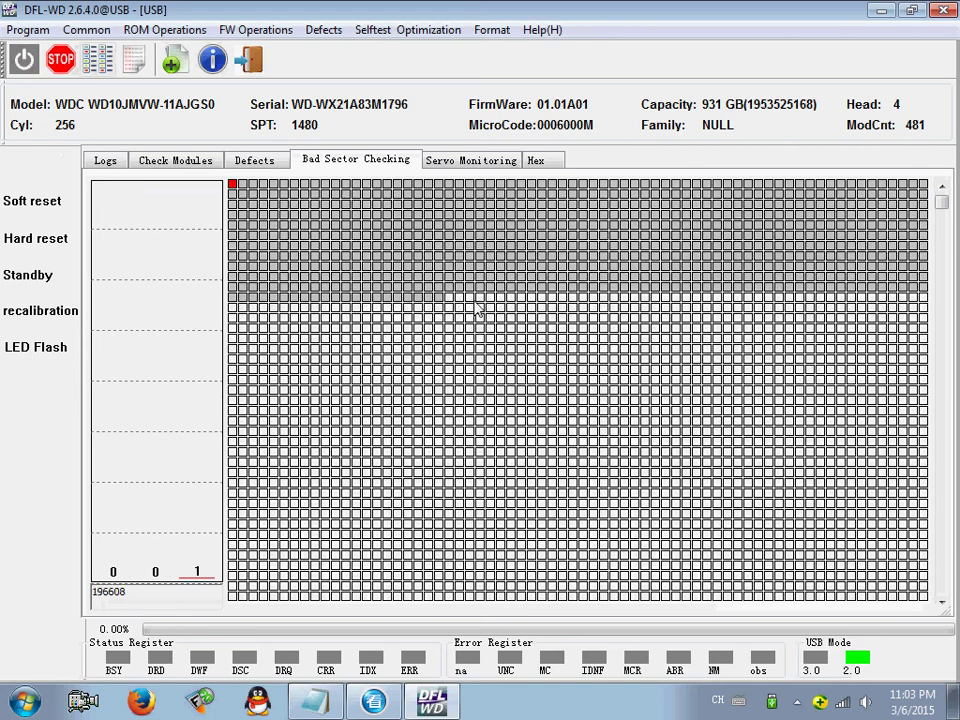
- Look through the Logs and Modules tabs, ending on the empty Defects table
left_click(258, 161)
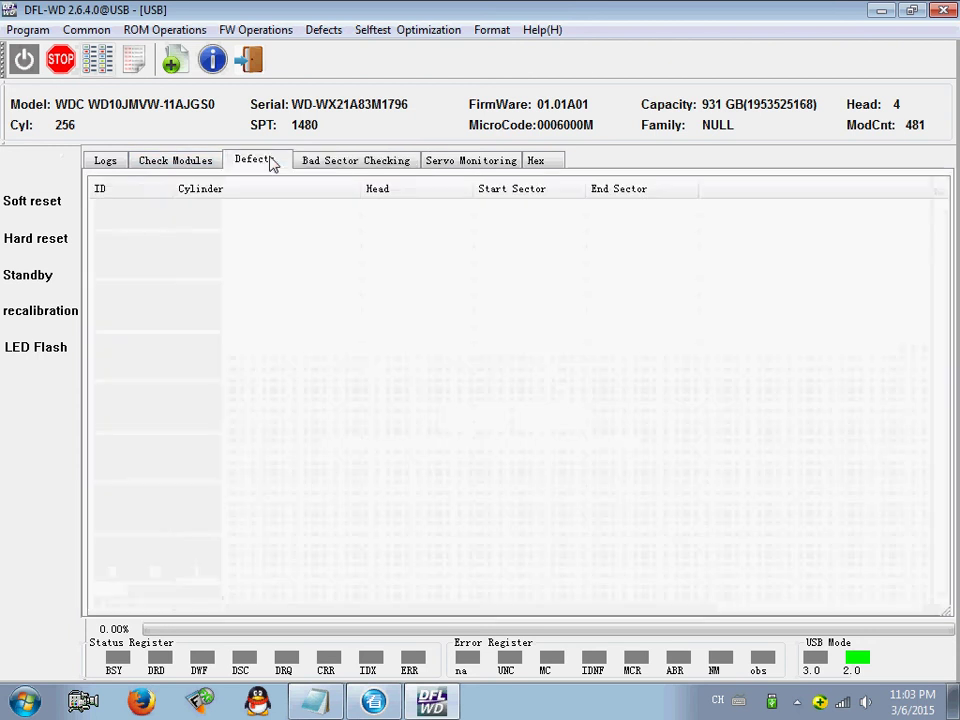
left_click(105, 161)
left_click(205, 161)
left_click(256, 161)
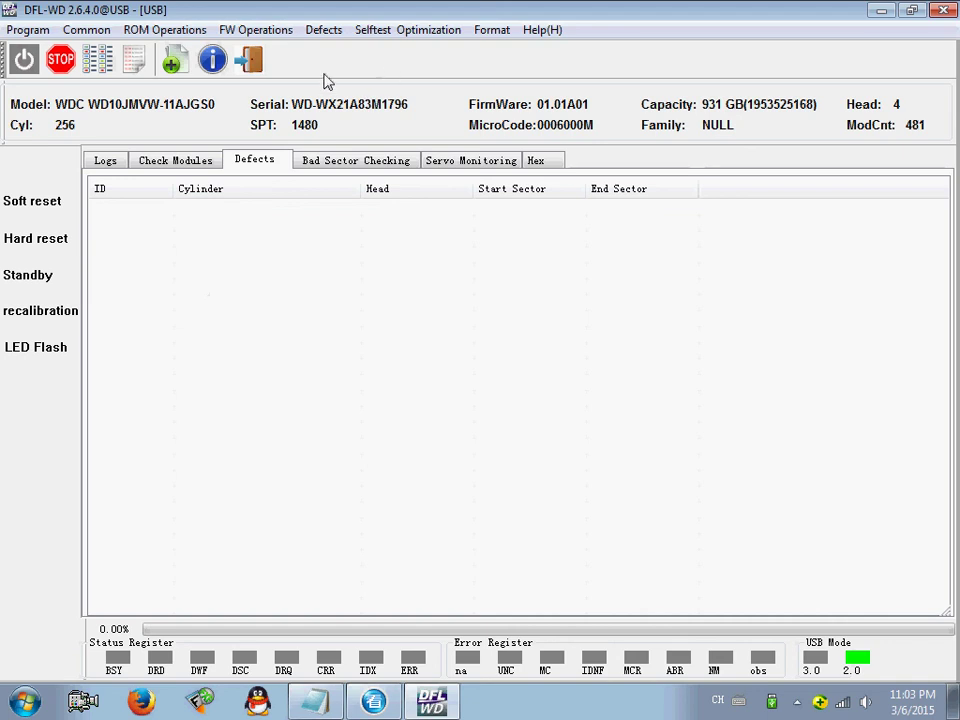
- Browse the Common, ROM Operations and other command menus, then return to the Logs view
left_click(104, 31)
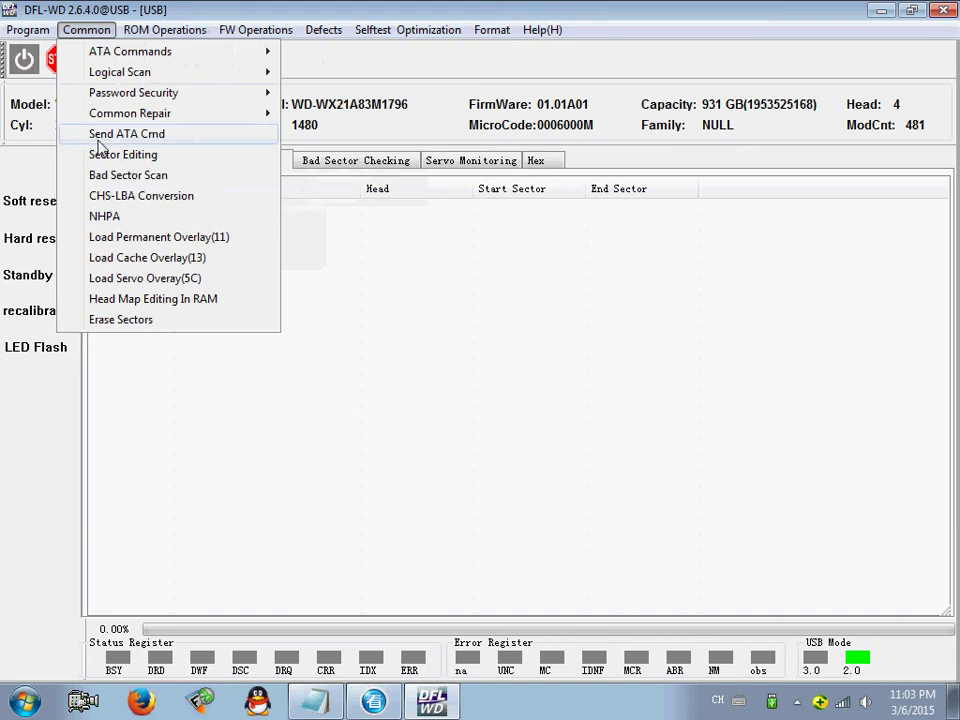
mouse_move(179, 68)
mouse_move(136, 30)
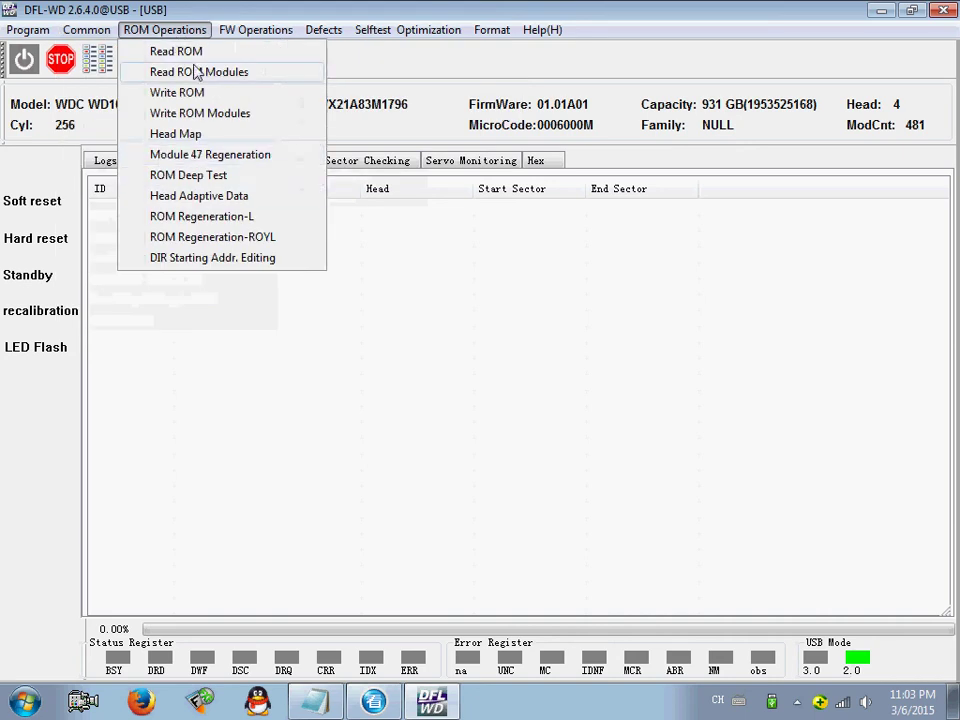
key("Right")
key("Right")
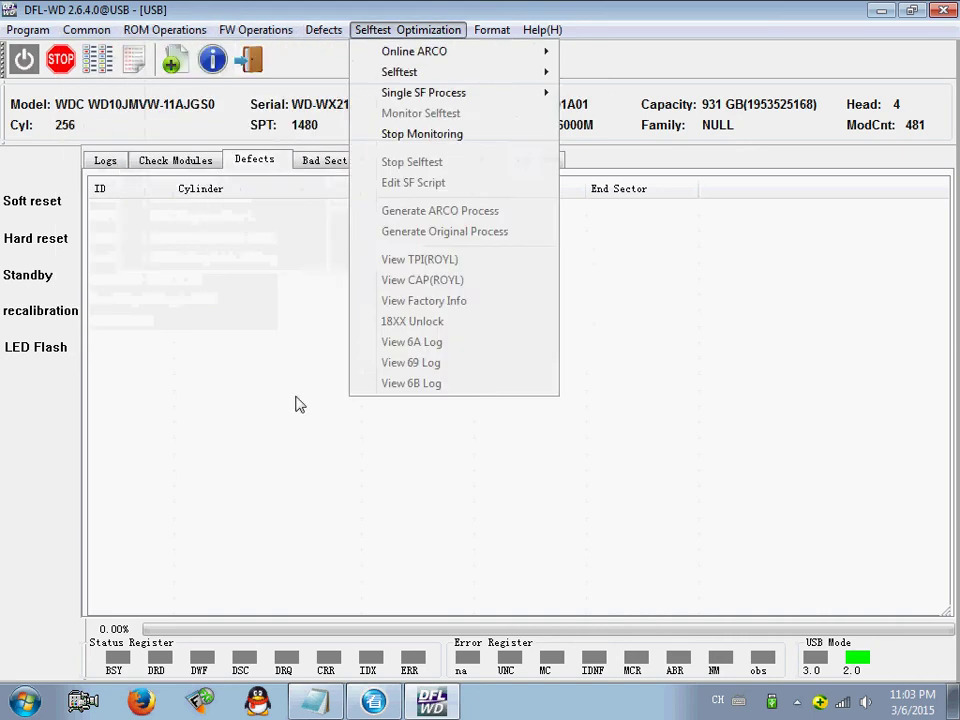
key("Right")
left_click(166, 161)
left_click(106, 160)
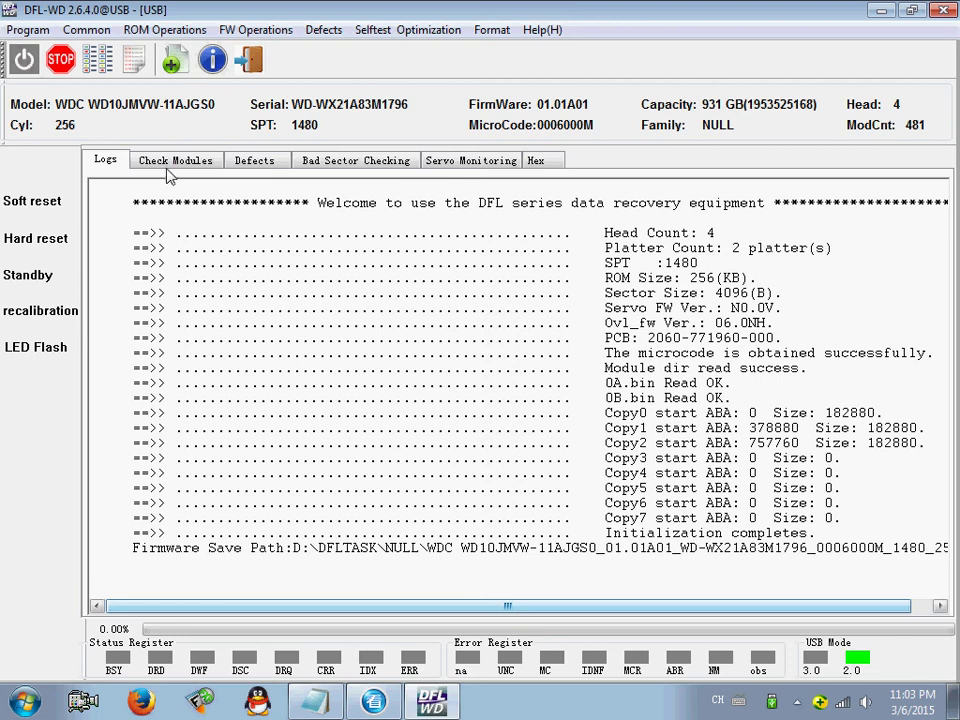
- Look over the Common menu's commands again and dismiss it without running any
left_click(88, 30)
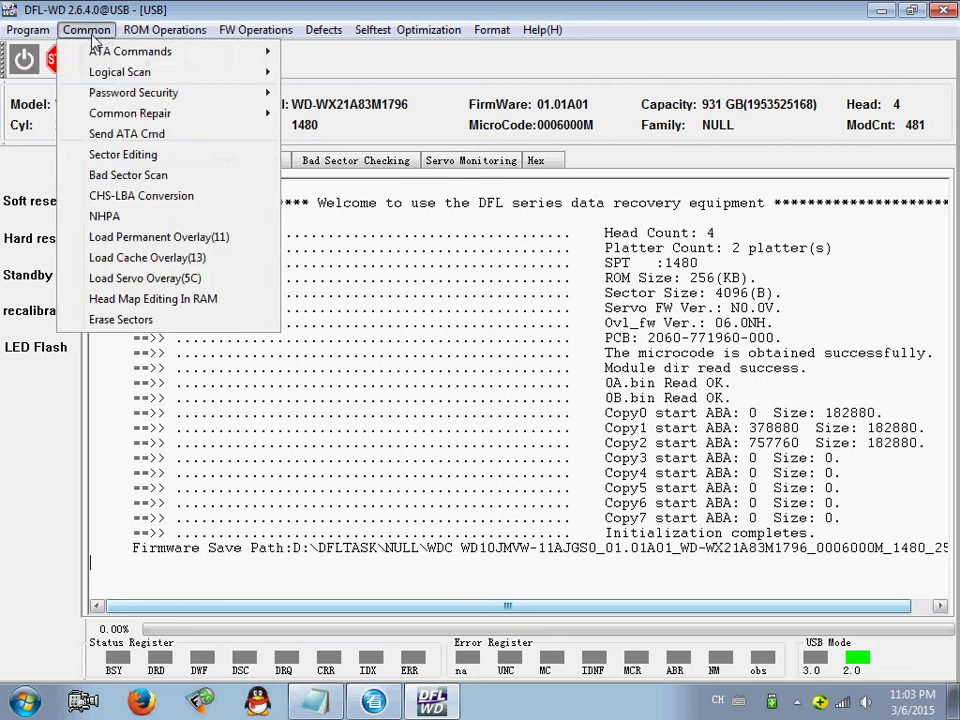
mouse_move(165, 29)
mouse_move(86, 30)
mouse_move(180, 116)
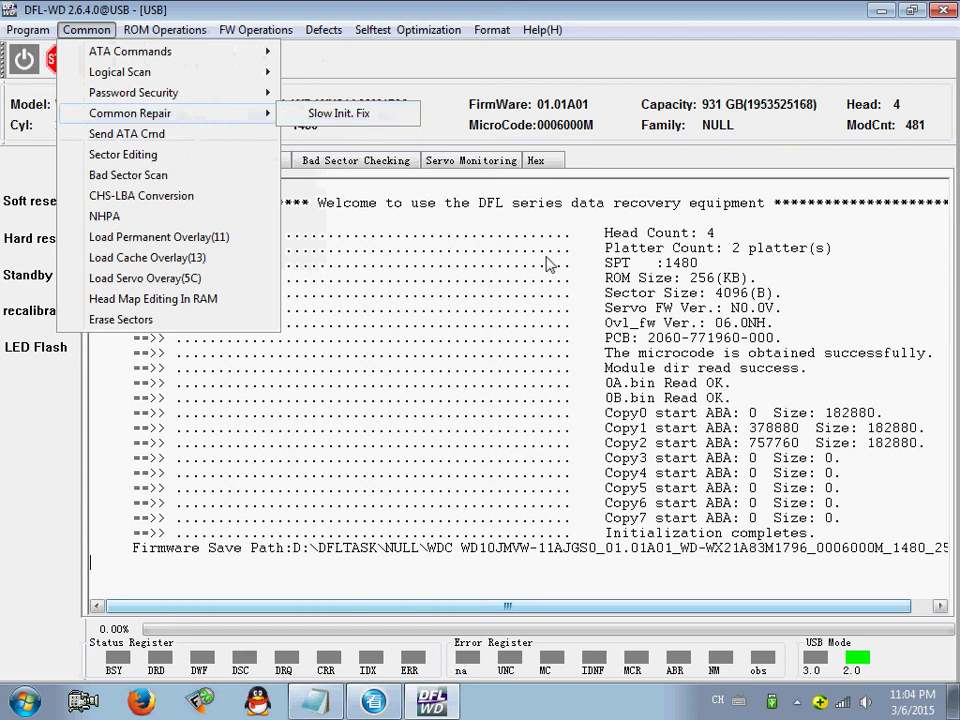
left_click(690, 262)
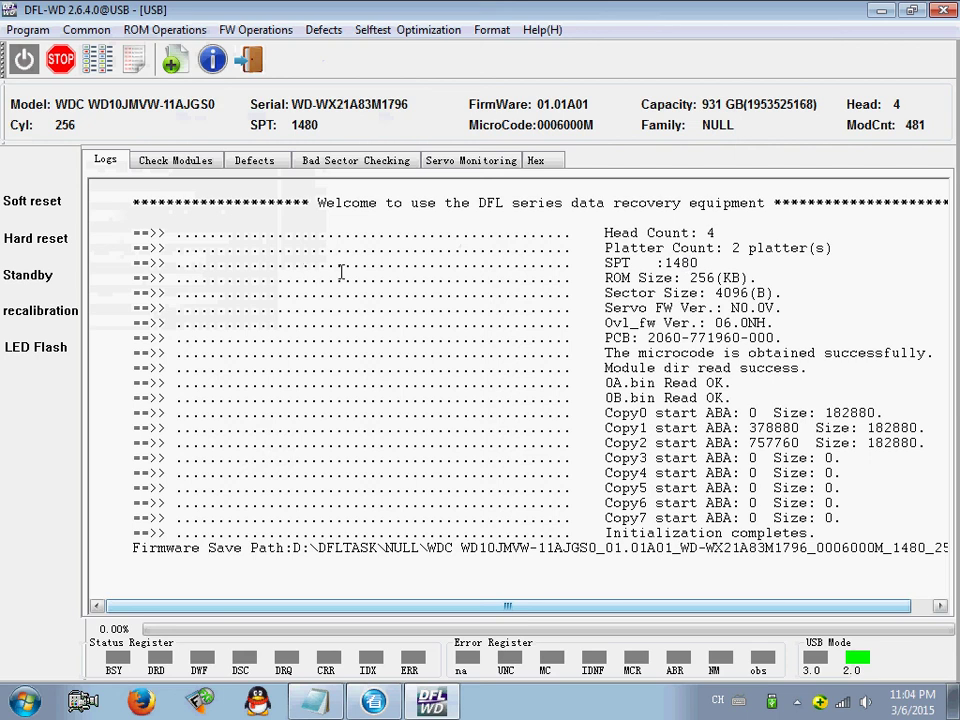